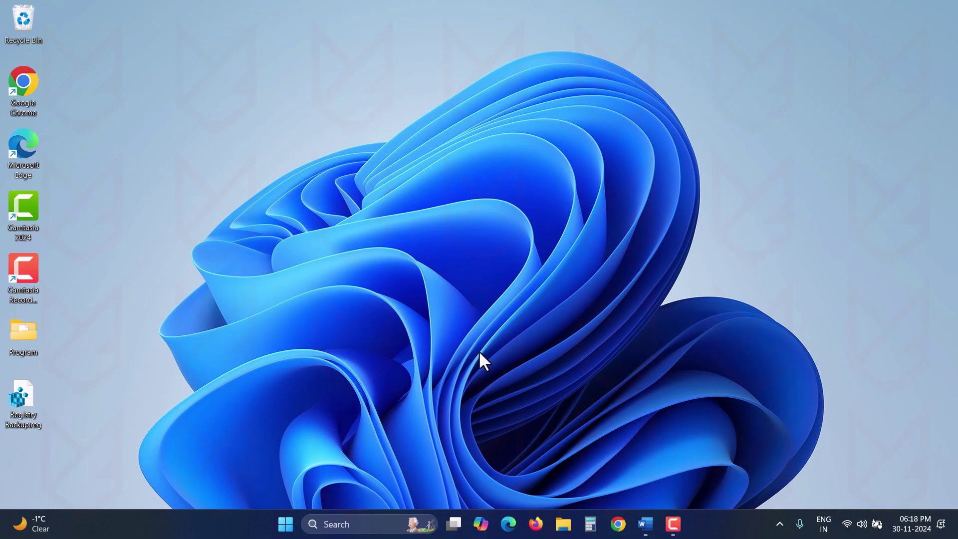
Step: From the tray, open Windows Security's Virus & threat protection scan options: Quick, Full, Customised, offline
left_click(779, 524)
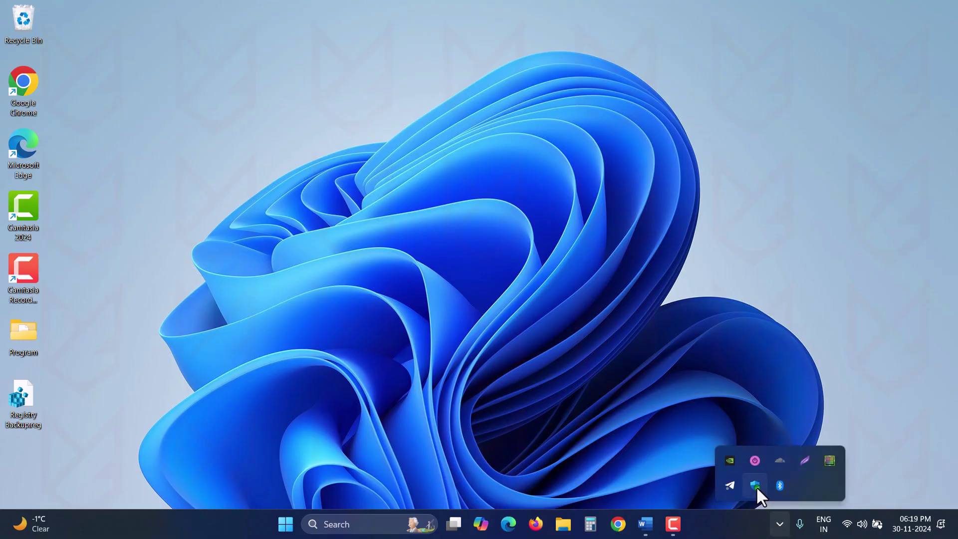
left_click(755, 486)
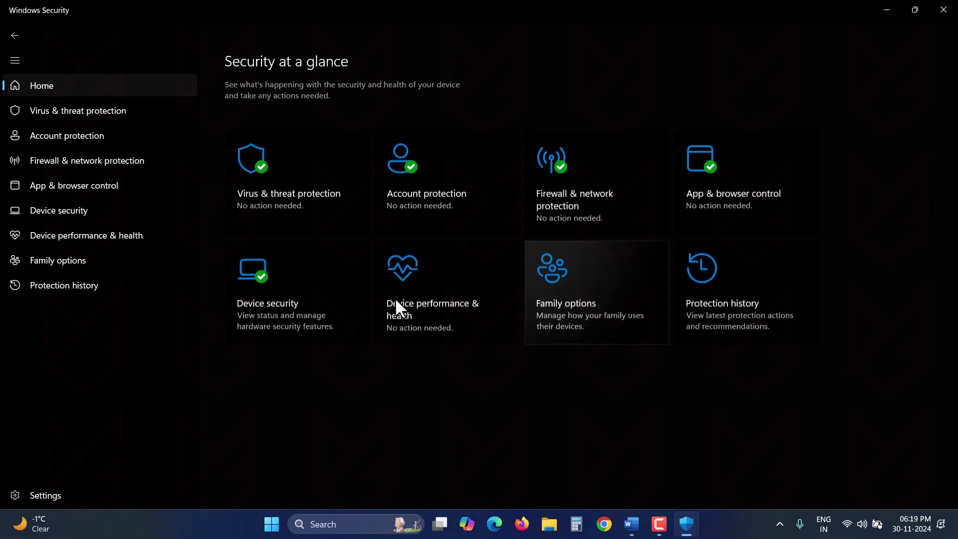
left_click(284, 206)
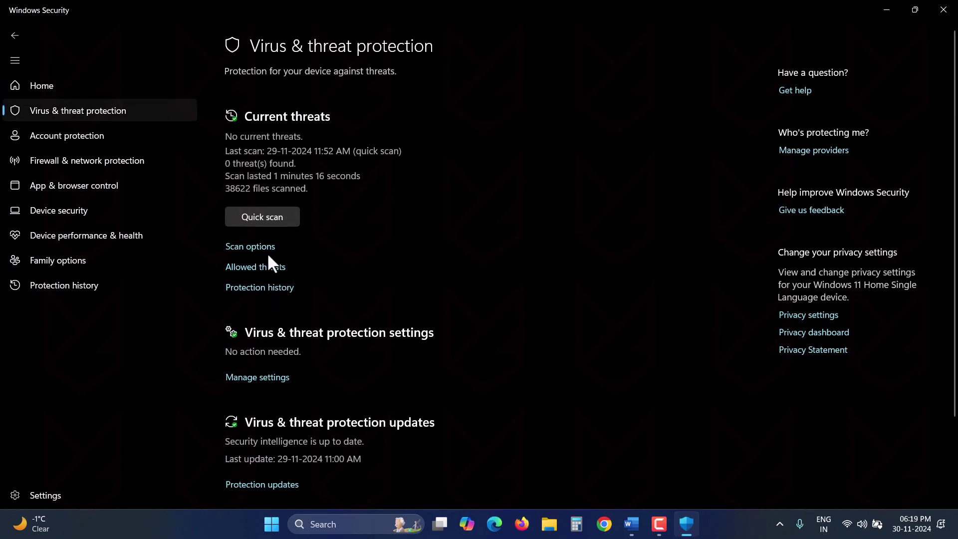
left_click(269, 248)
scroll(561, 352, "down", 2)
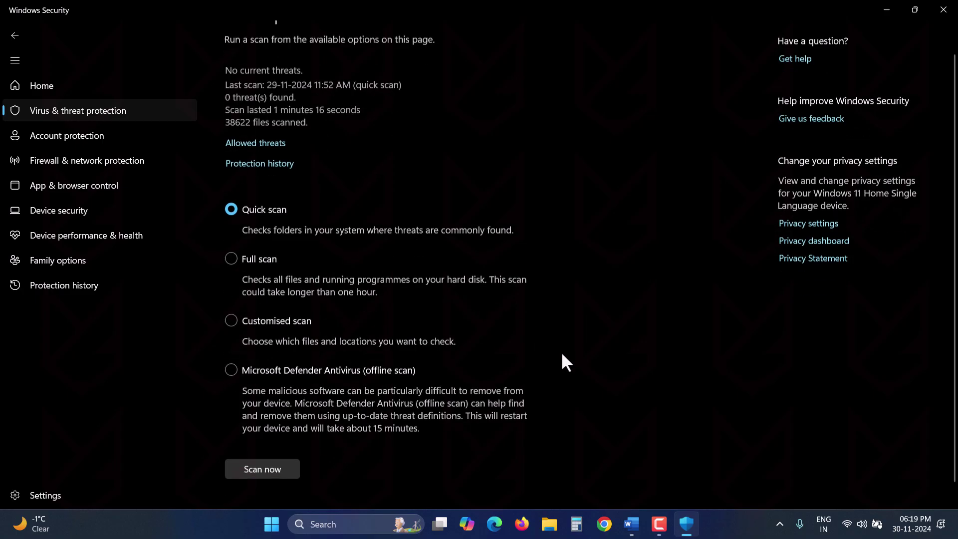
scroll(561, 355, "up", 2)
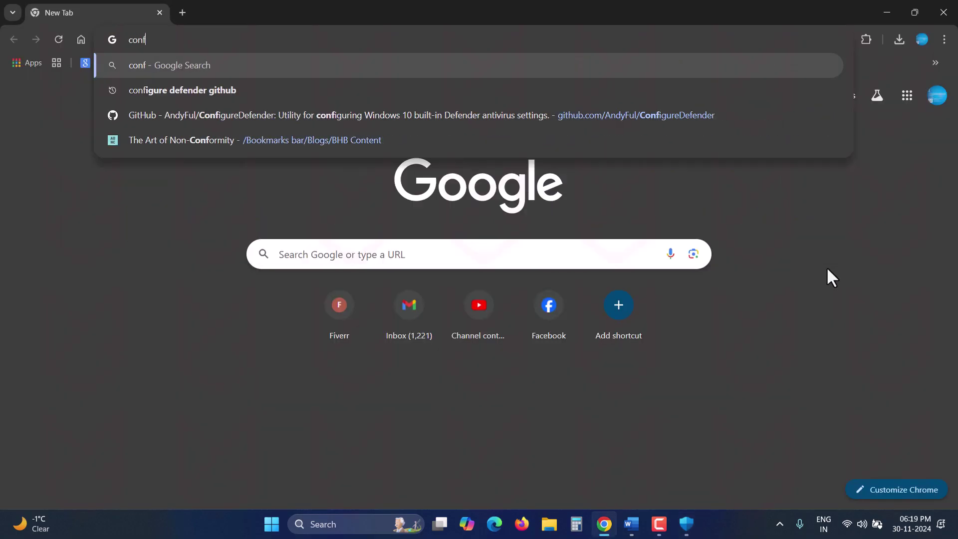
Step: Search Google for 'configure defender github' and download the AndyFul/ConfigureDefender repository as a ZIP
type("igure")
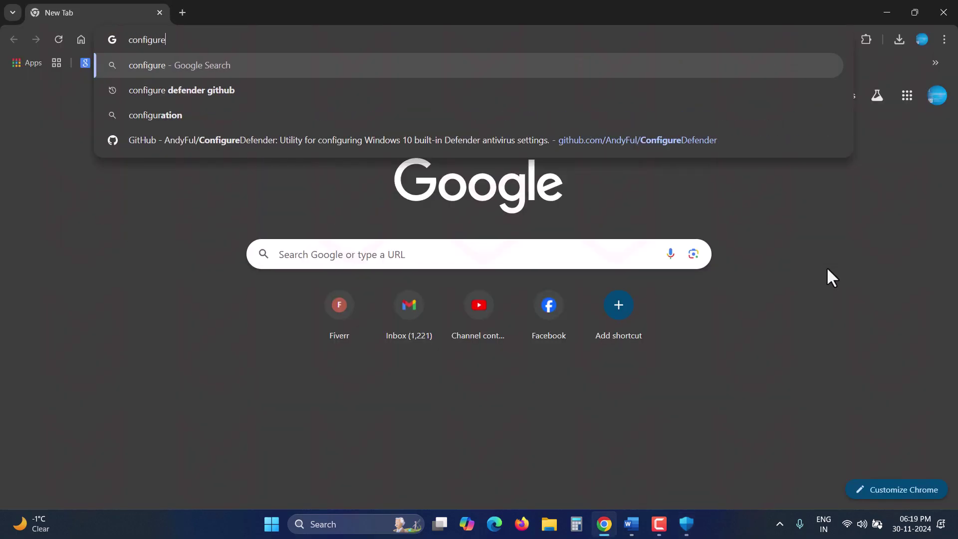
type(" defender github")
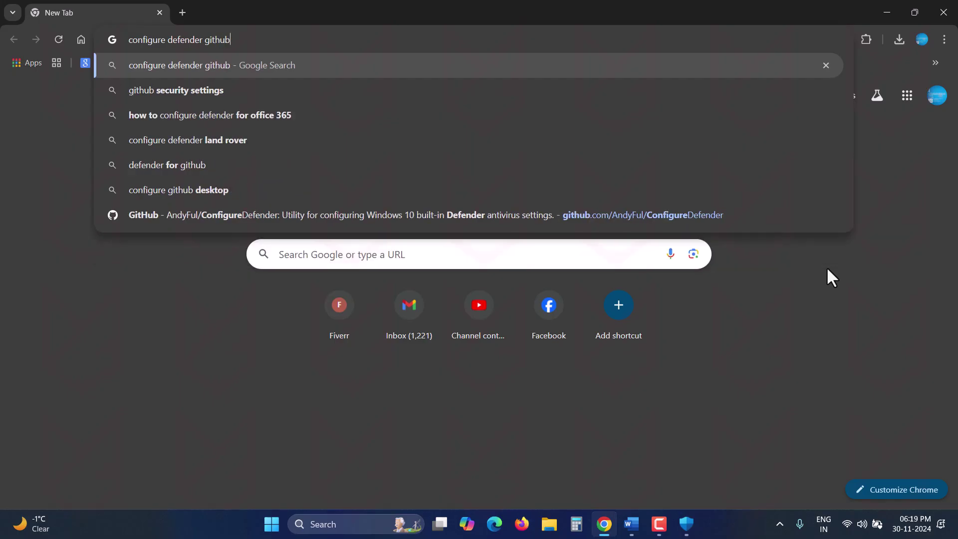
key("Return")
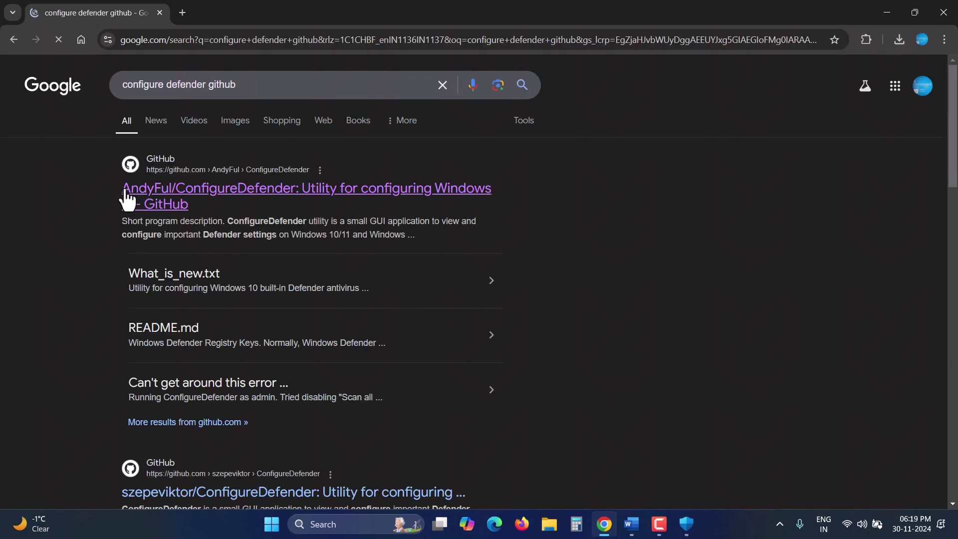
left_click(194, 195)
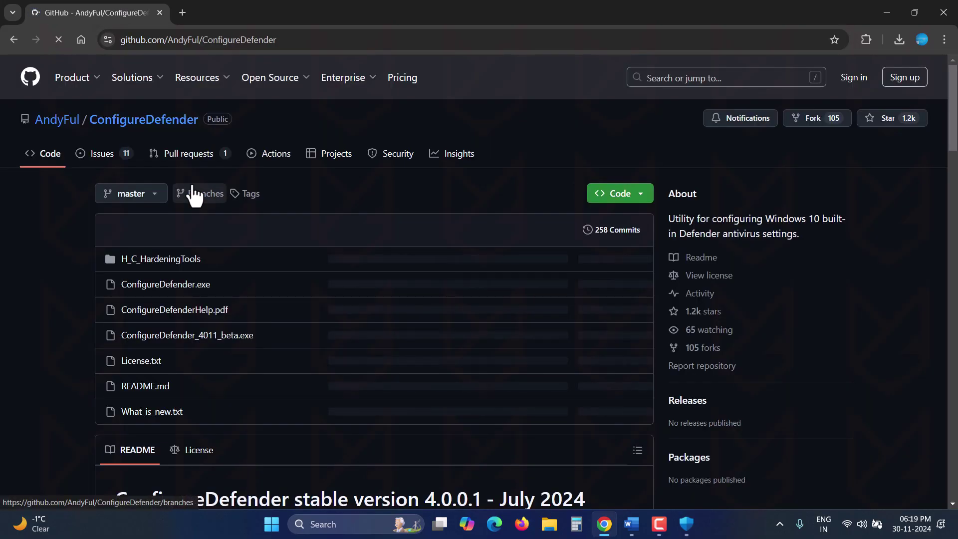
left_click(635, 192)
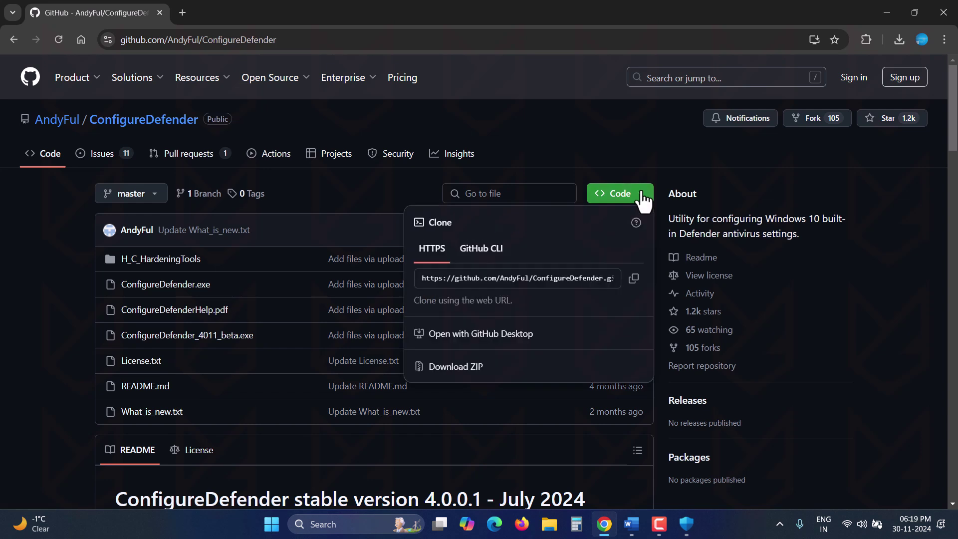
left_click(452, 367)
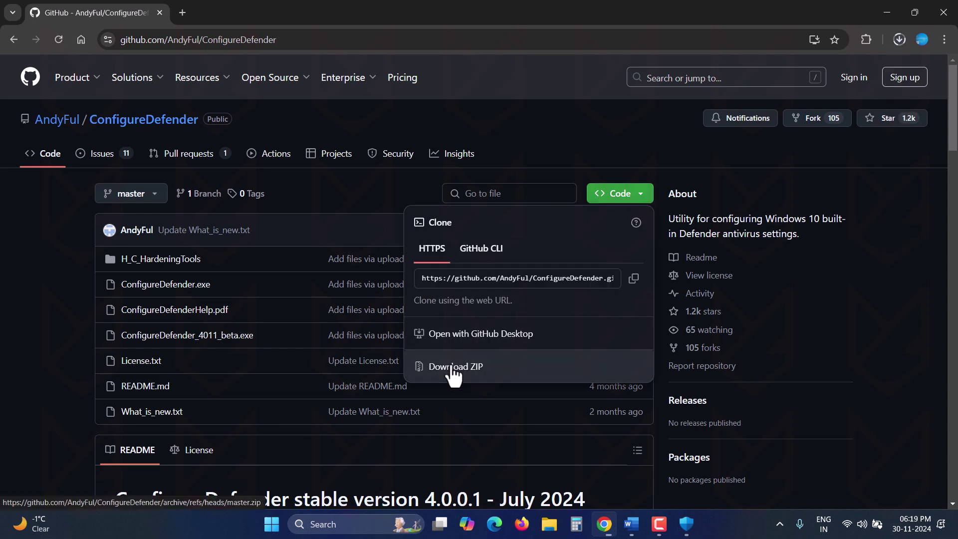
Step: Run ConfigureDefender.exe from the ConfigureDefender-master folder and approve the User Account Control prompt
left_click(866, 68)
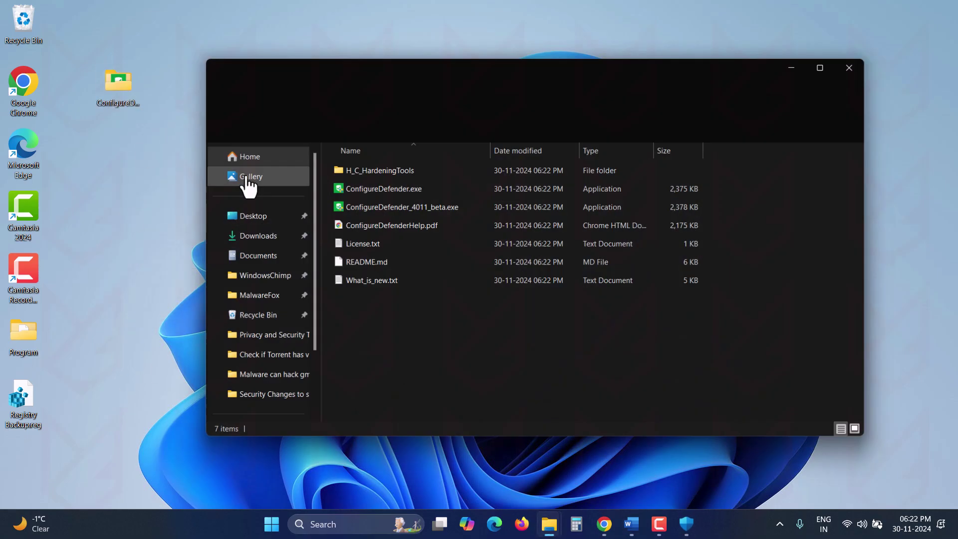
double_click(403, 186)
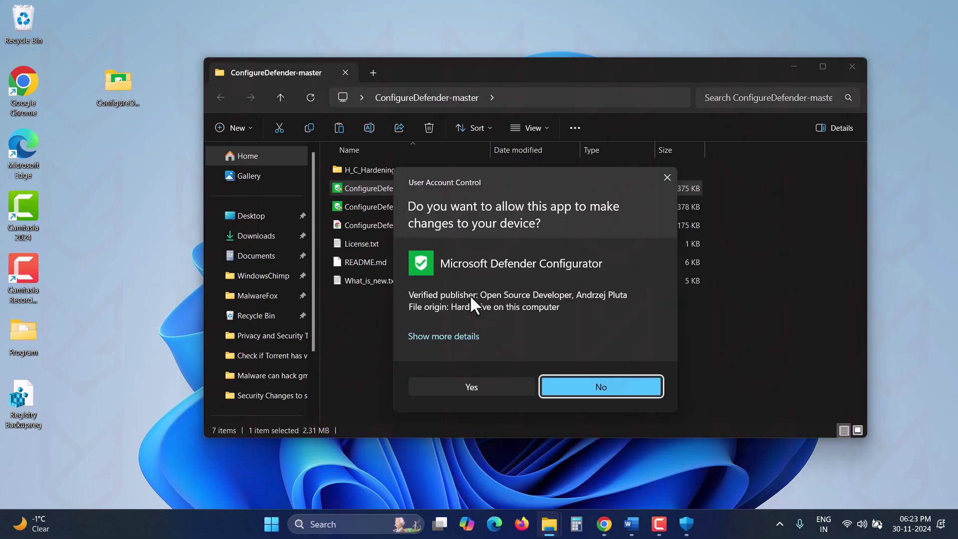
left_click(488, 390)
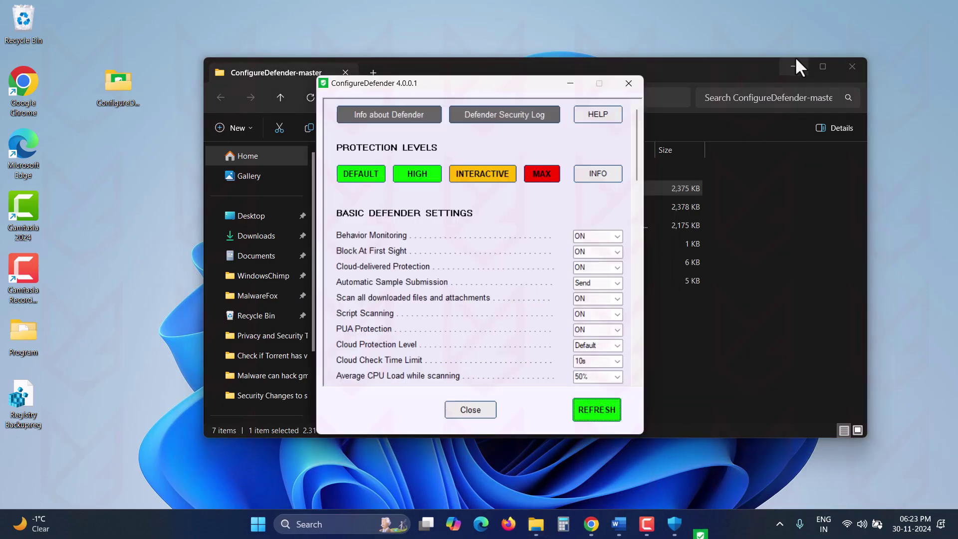
Step: Minimize the File Explorer window so ConfigureDefender is clear to work in
left_click(795, 66)
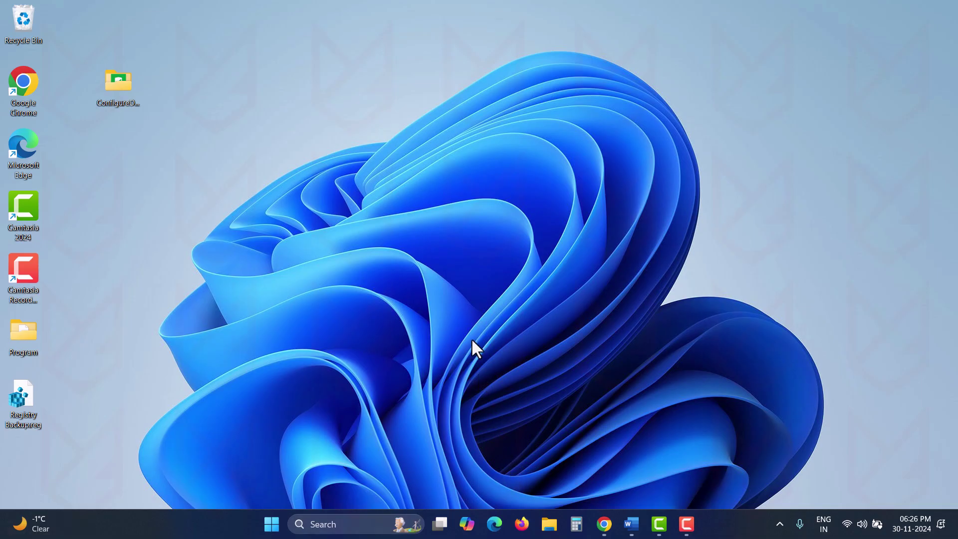
Step: Open File Explorer from the taskbar and go to View > Show > File name extensions
left_click(549, 524)
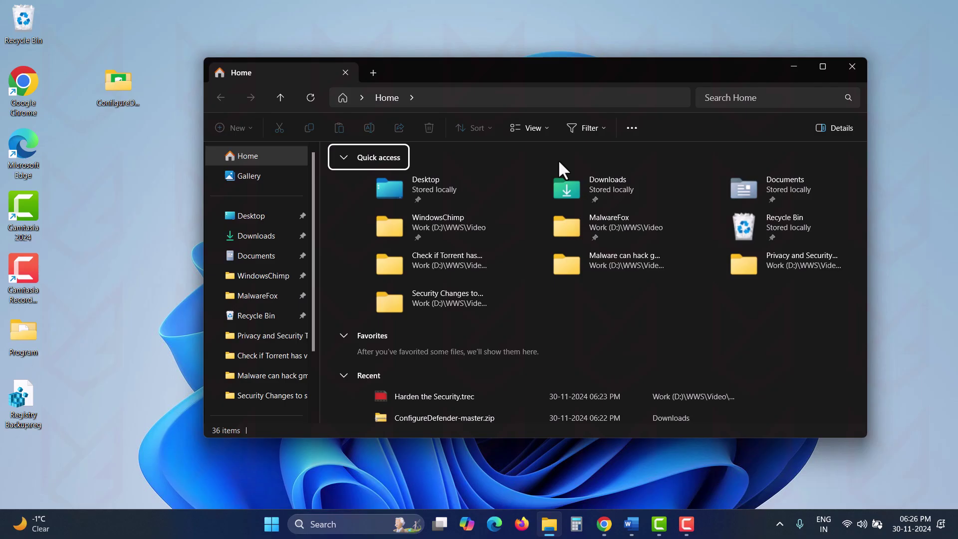
left_click(535, 130)
mouse_move(562, 246)
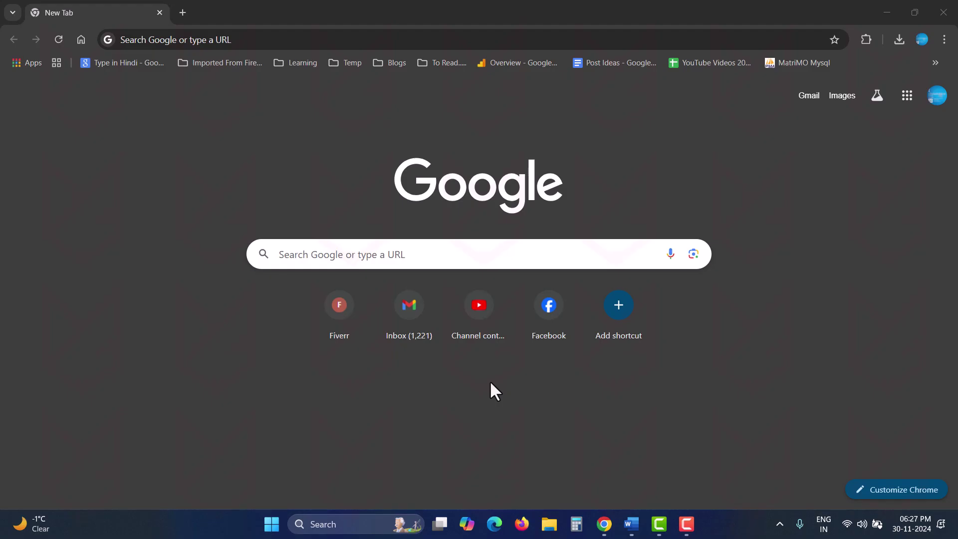
Step: Search 'bitdefender traffic light extension', open its Chrome Web Store page, and enlarge the second screenshot at 150%
left_click(409, 40)
type("bitdefender traff")
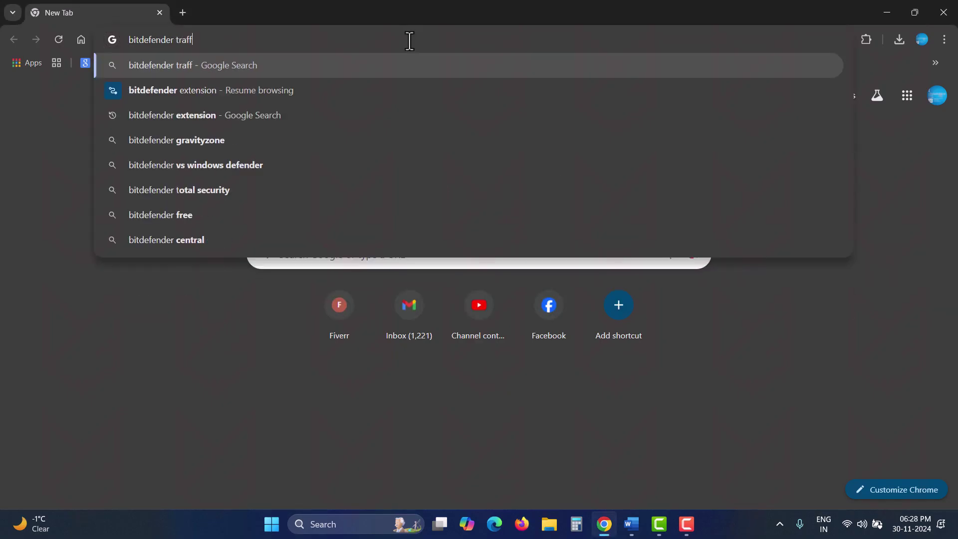
type("ic light extension")
key("Return")
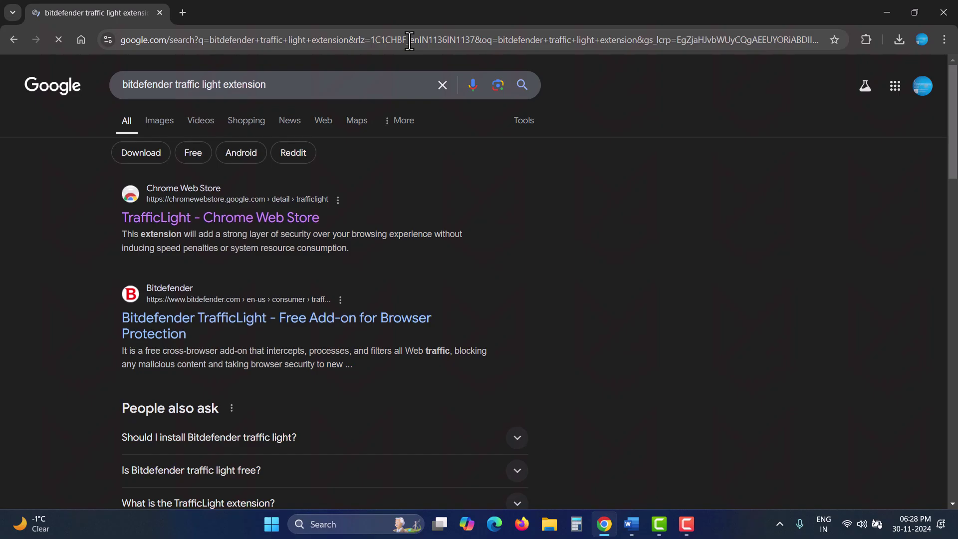
left_click(202, 218)
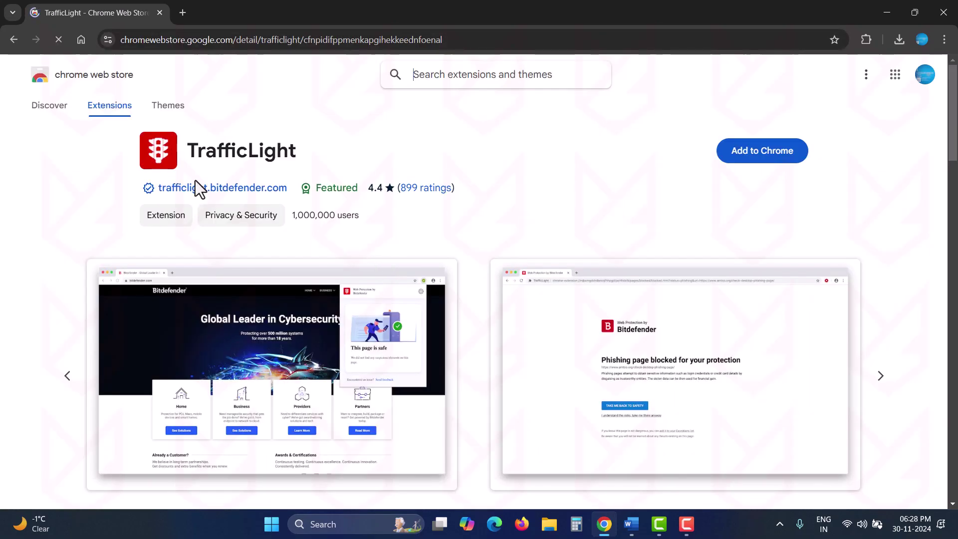
left_click(492, 322)
key("ctrl+plus")
key("ctrl+plus")
key("ctrl+plus")
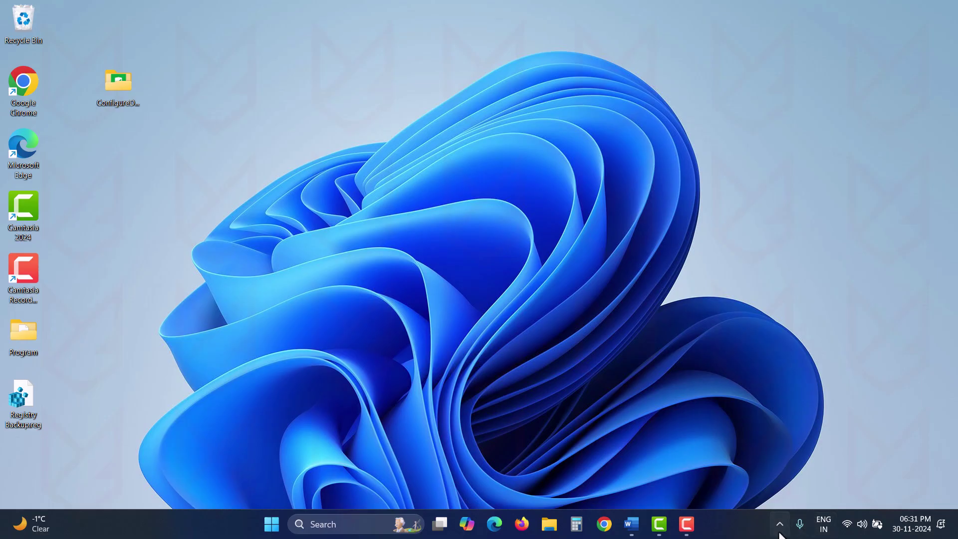
Step: Check for security intelligence updates under Virus & threat protection > Protection updates in Windows Security
left_click(755, 485)
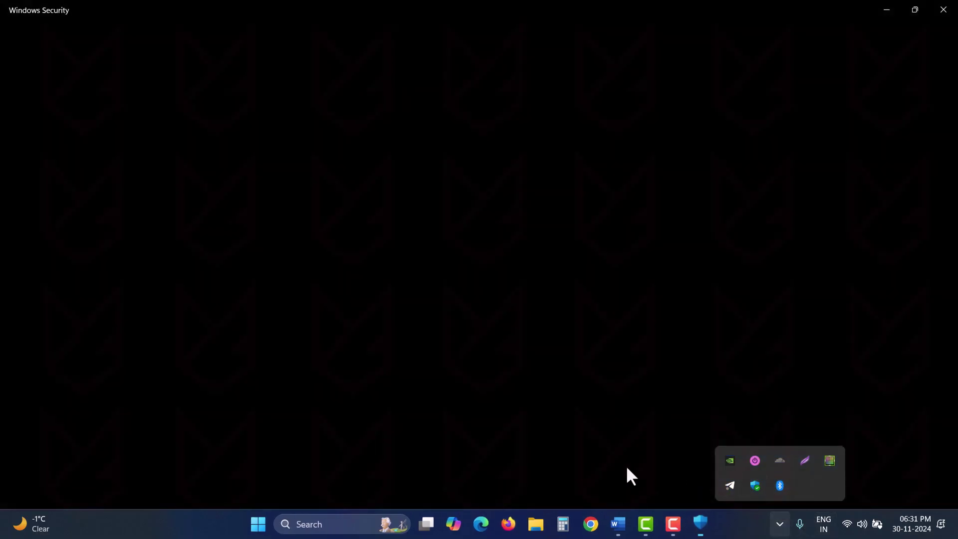
left_click(280, 198)
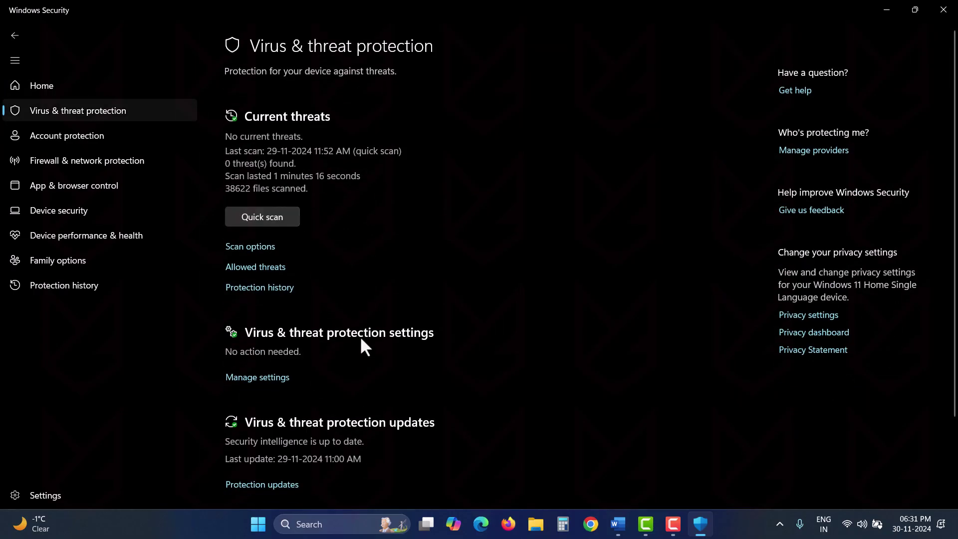
left_click(270, 485)
left_click(277, 268)
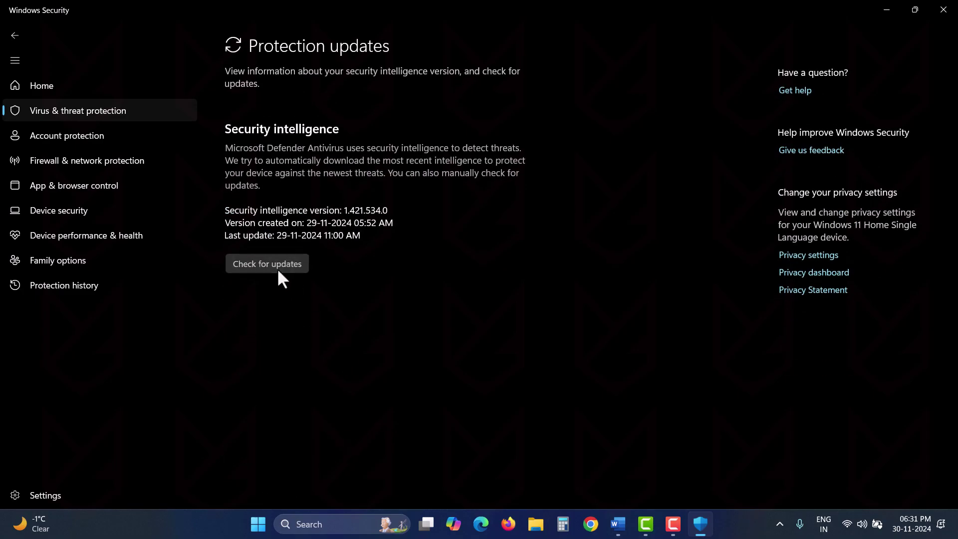